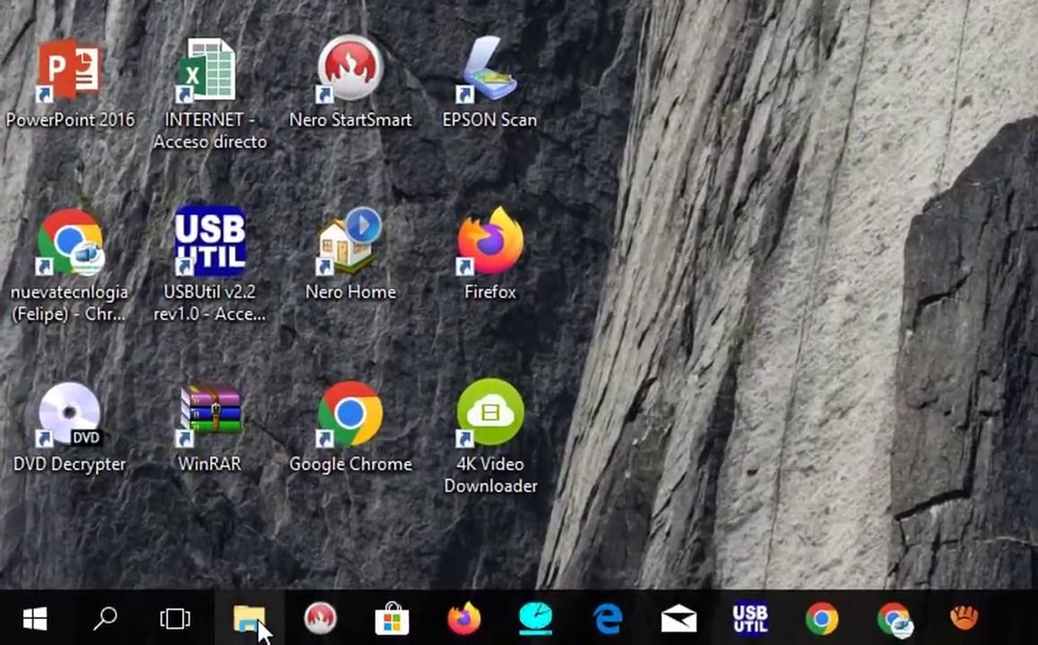
Open File Explorer on the Descargas folder containing CARTA LABORAL2 (2).
click(255, 626)
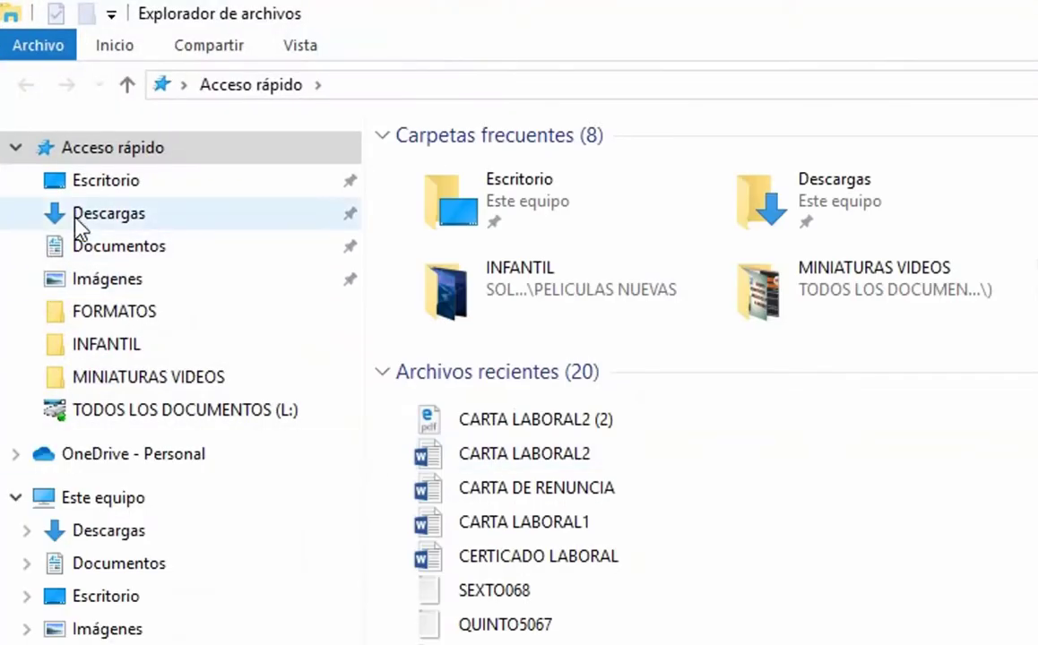
click(106, 224)
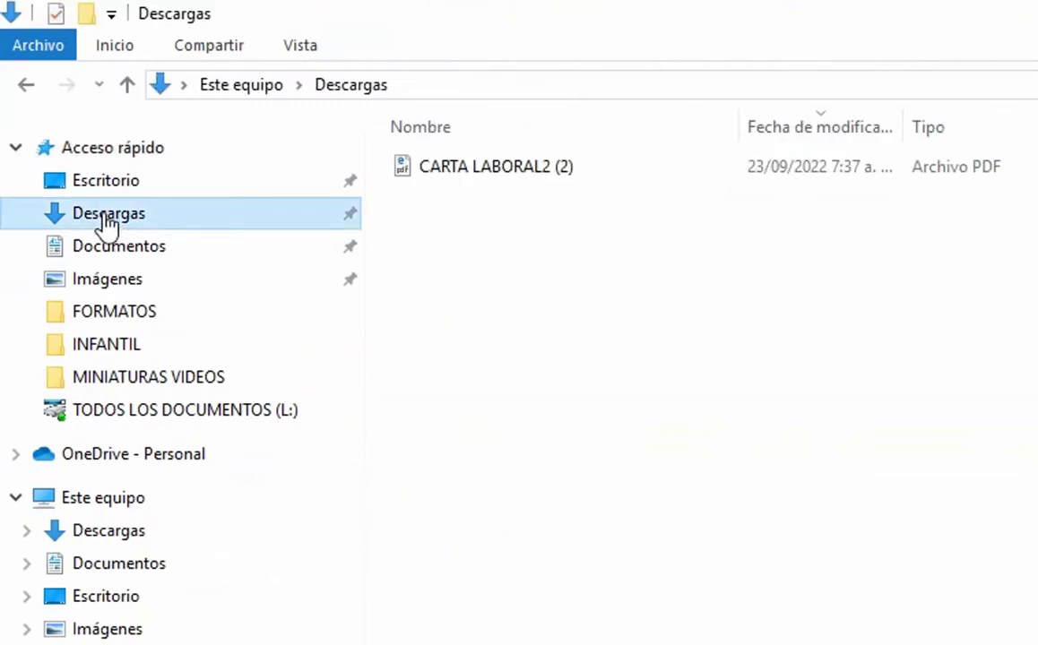
Open CARTA LABORAL2 (2) in Edge and select the employment-dates passage to test editability.
double_click(484, 168)
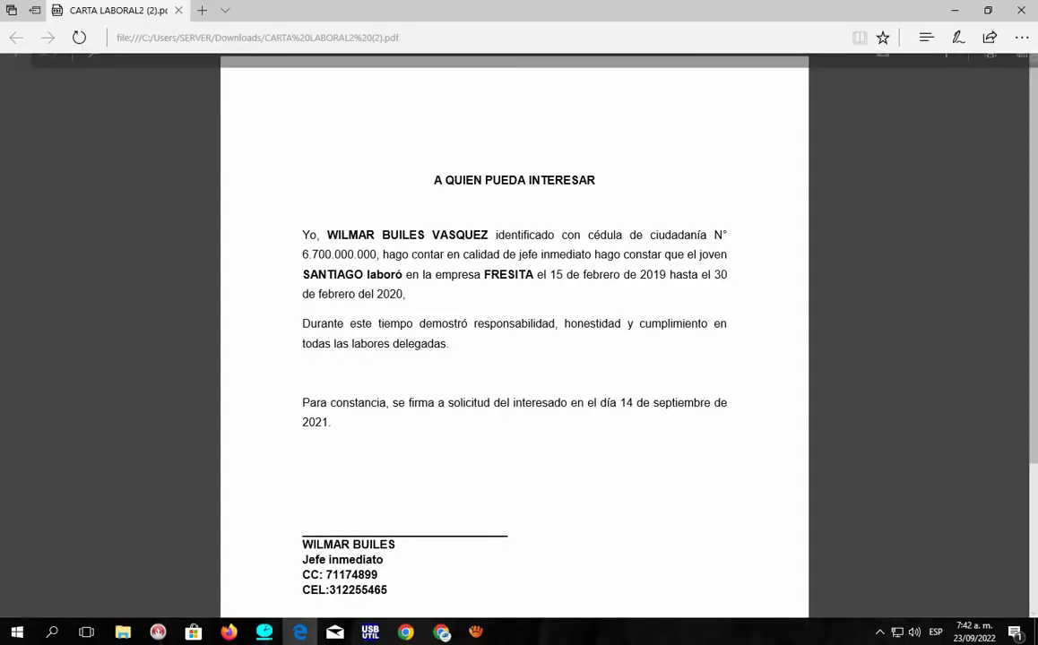
drag(404, 294, 302, 294)
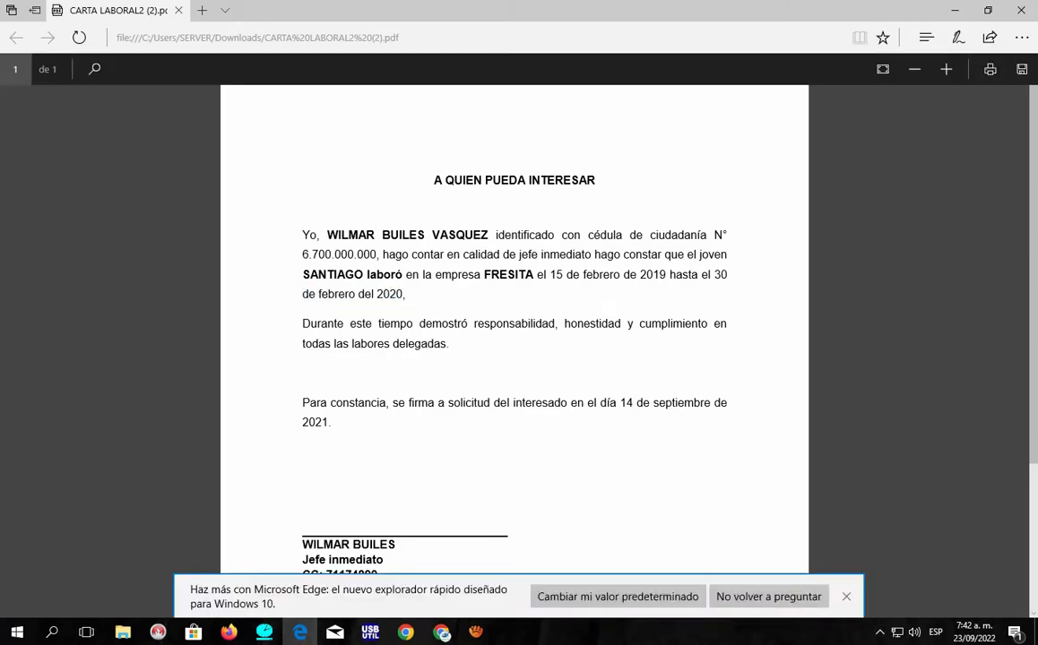
drag(406, 294, 302, 294)
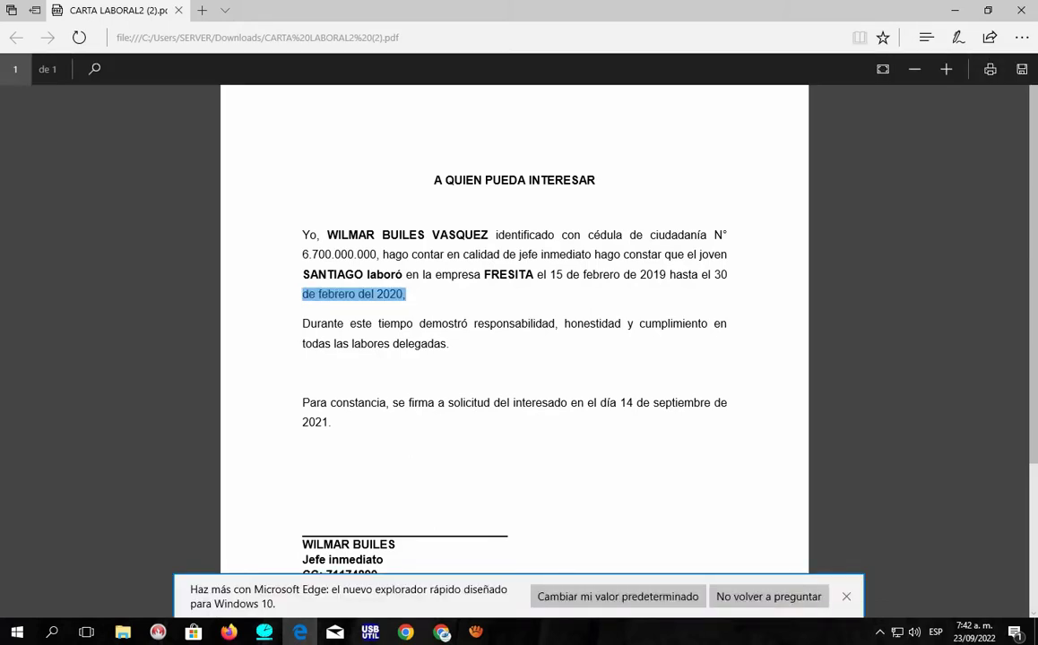
click(302, 294)
drag(302, 275, 409, 294)
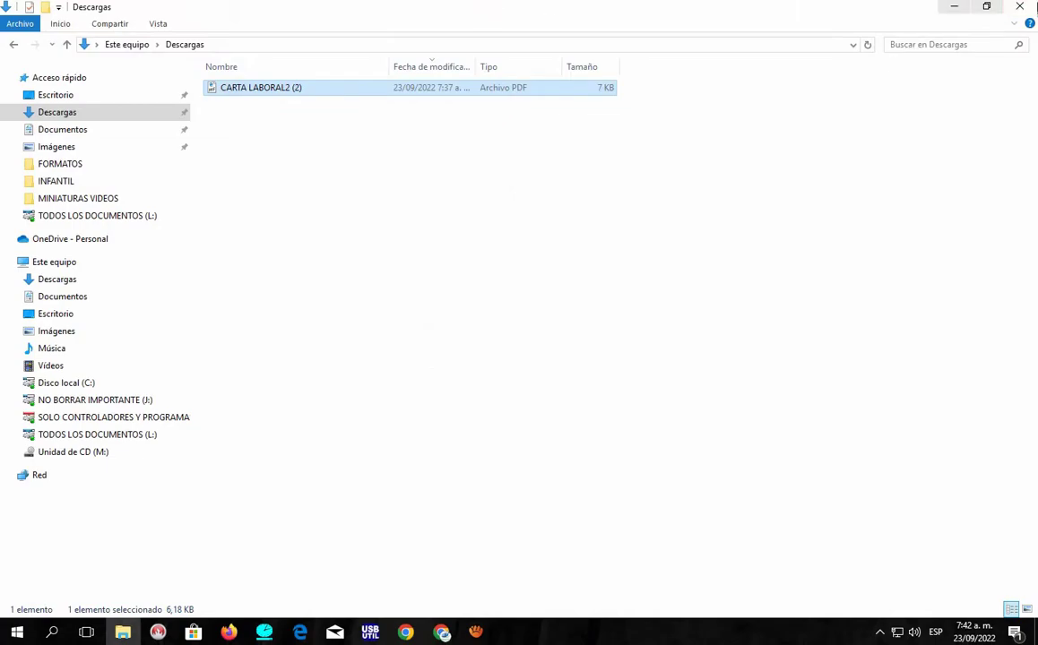
Minimize Explorer, then search Google in Chrome for ilovepdf via the suggestion.
click(954, 6)
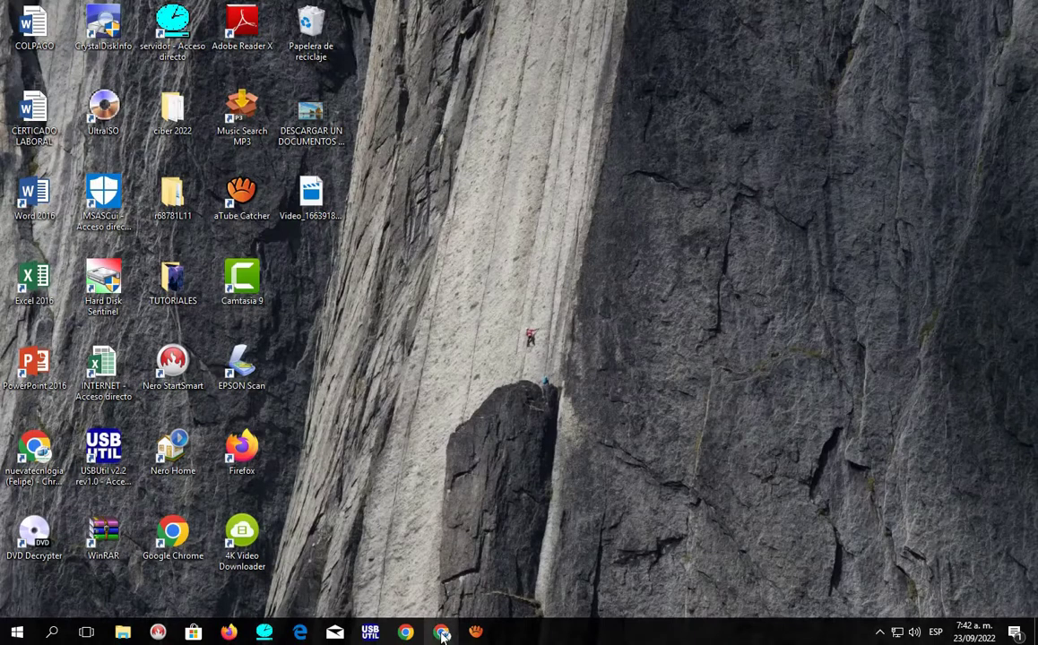
click(442, 633)
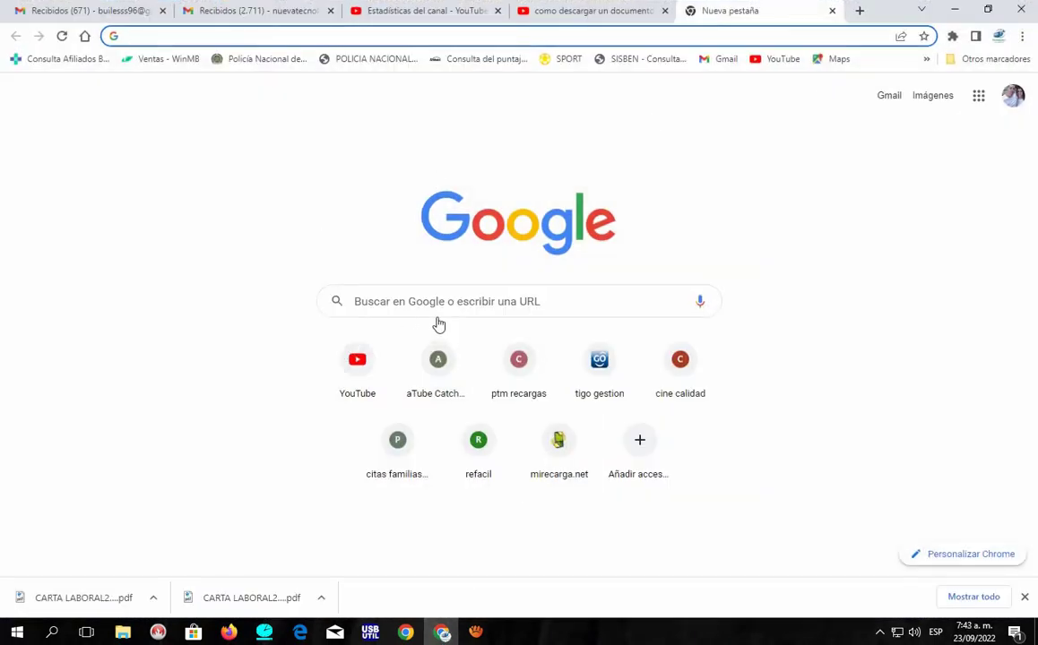
click(435, 301)
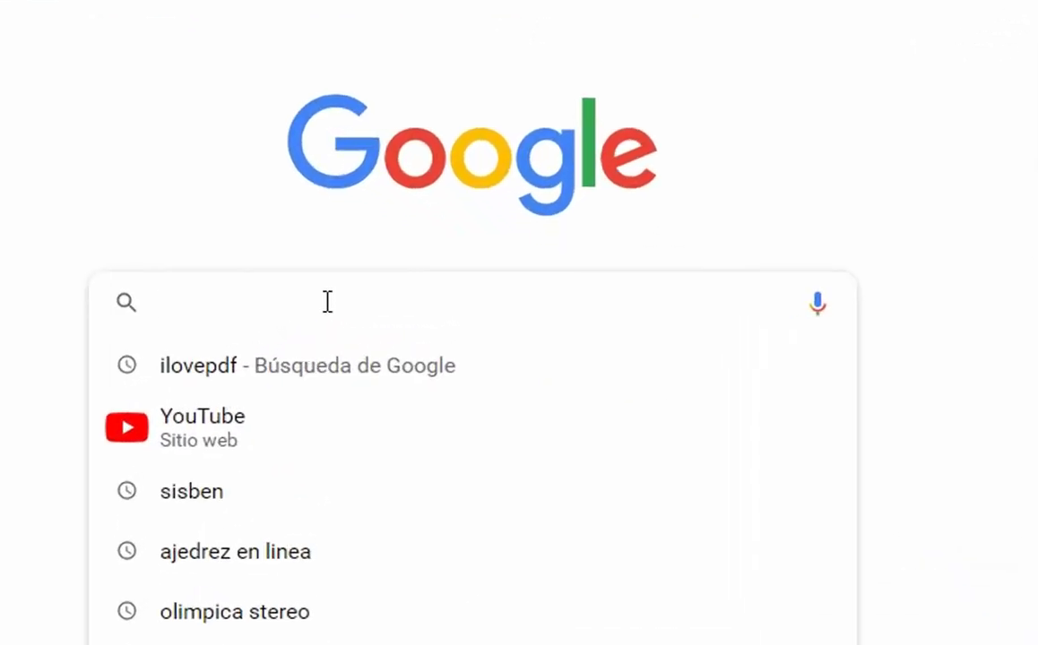
text(ILO)
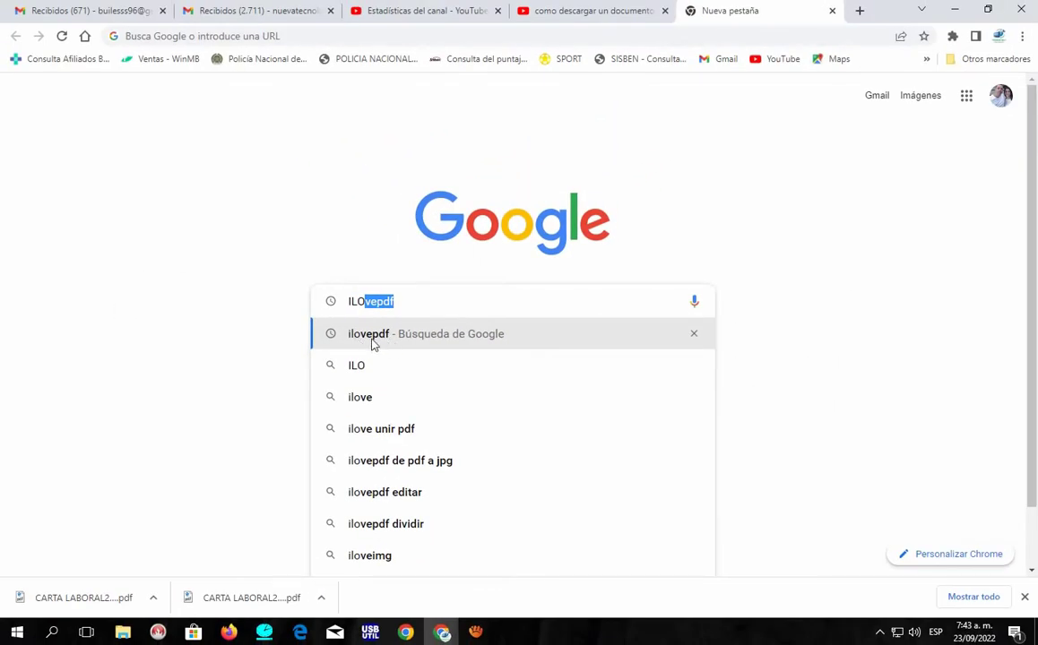
click(377, 339)
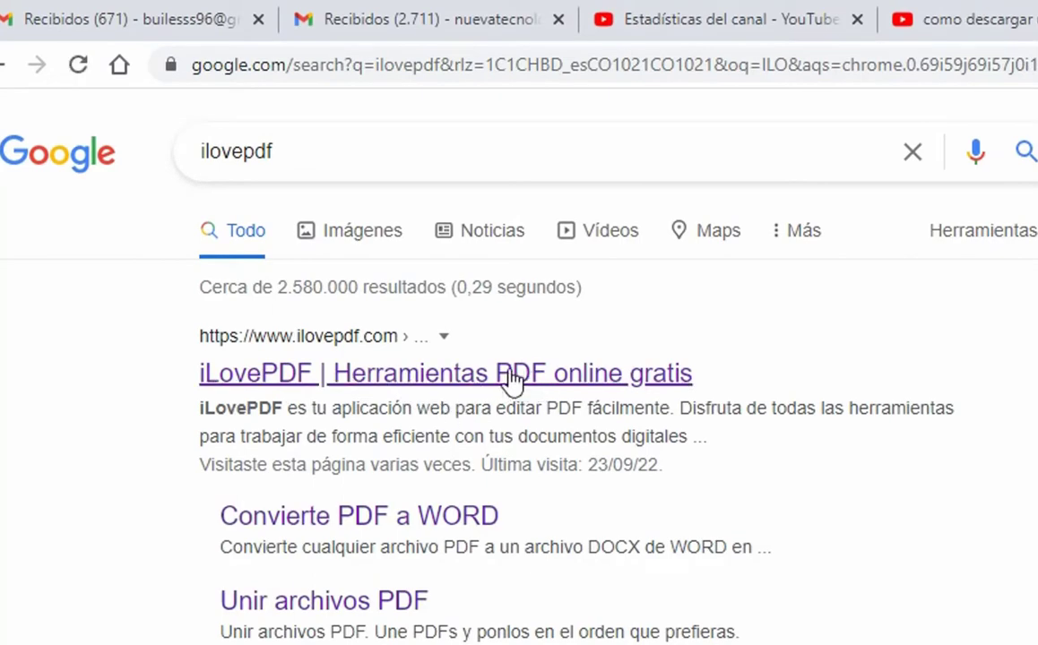
Go to the iLovePDF site and open its PDF a Word converter.
click(433, 378)
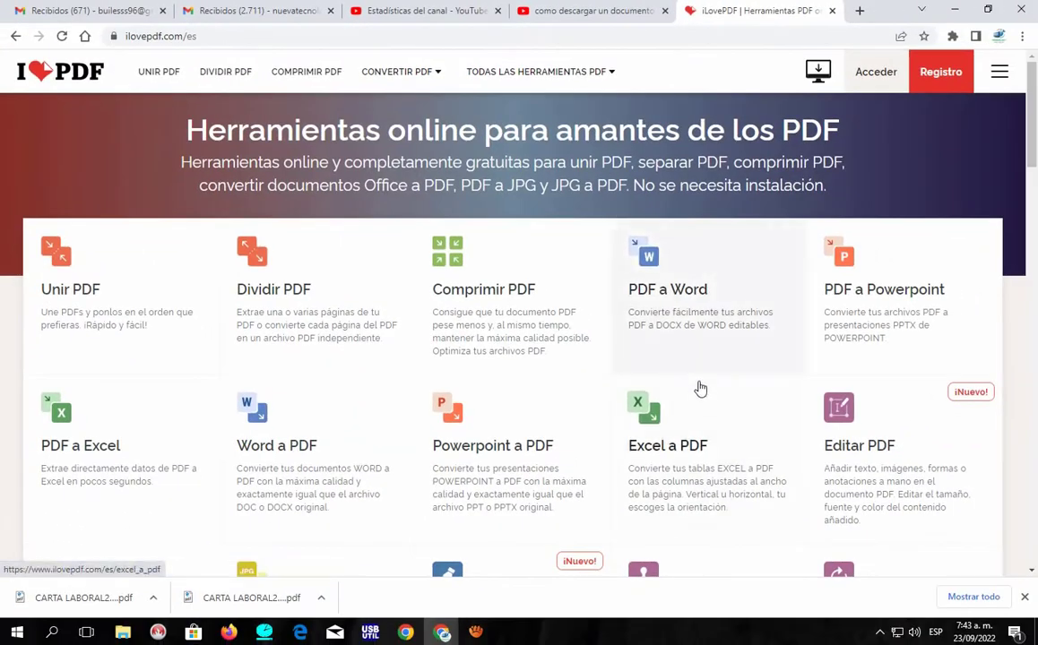
scroll(702, 394, down, 3)
scroll(701, 393, down, 4)
scroll(701, 392, down, 4)
scroll(701, 377, up, 5)
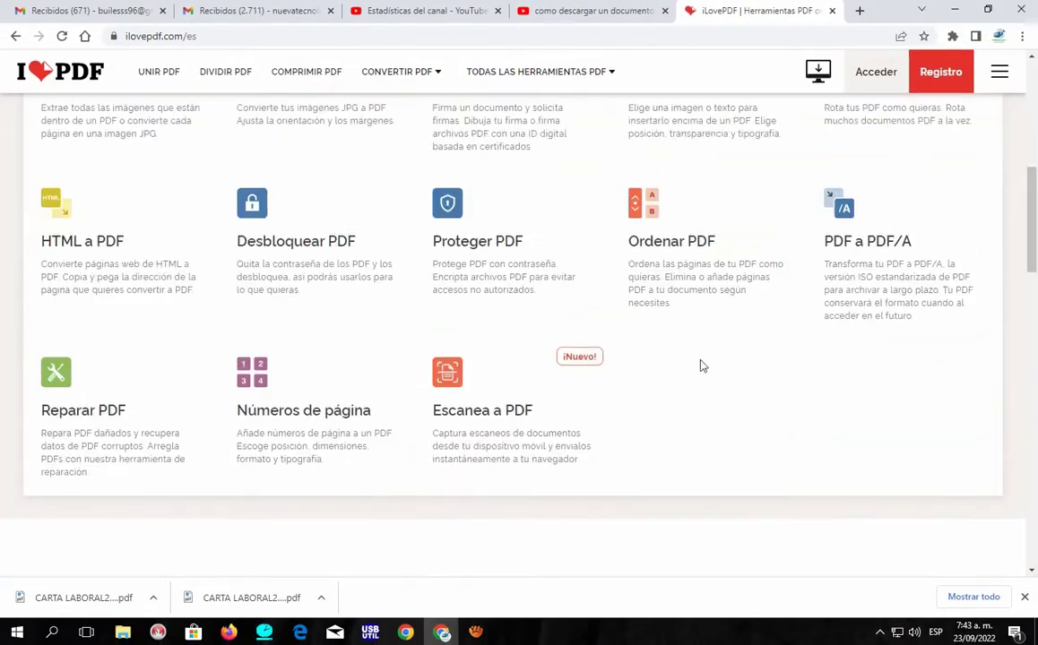
scroll(702, 366, up, 2)
scroll(702, 366, up, 1)
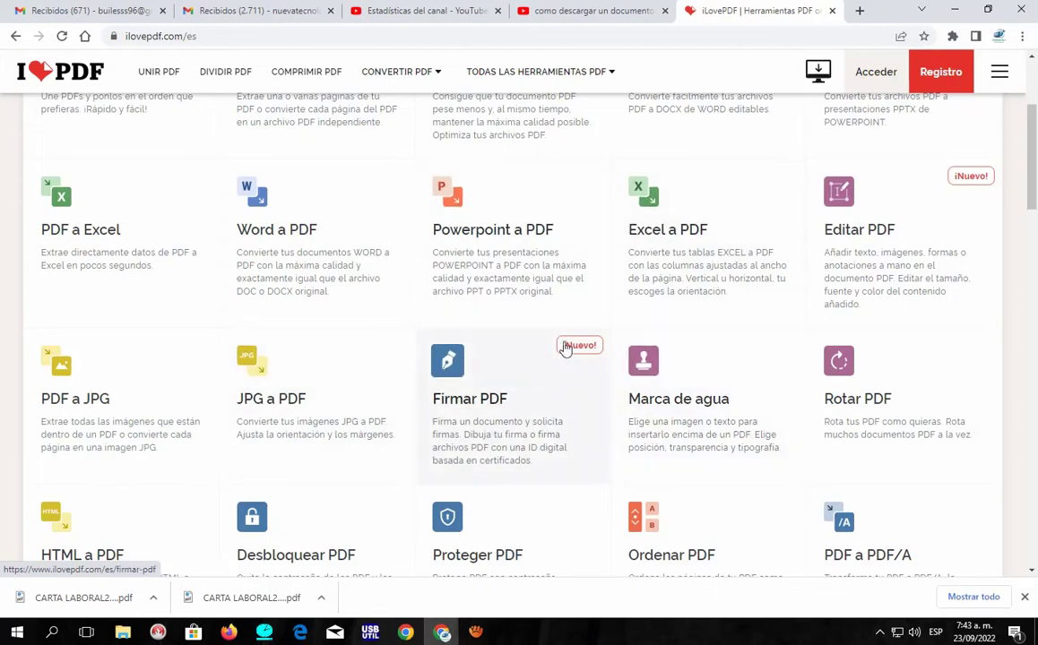
scroll(564, 350, up, 3)
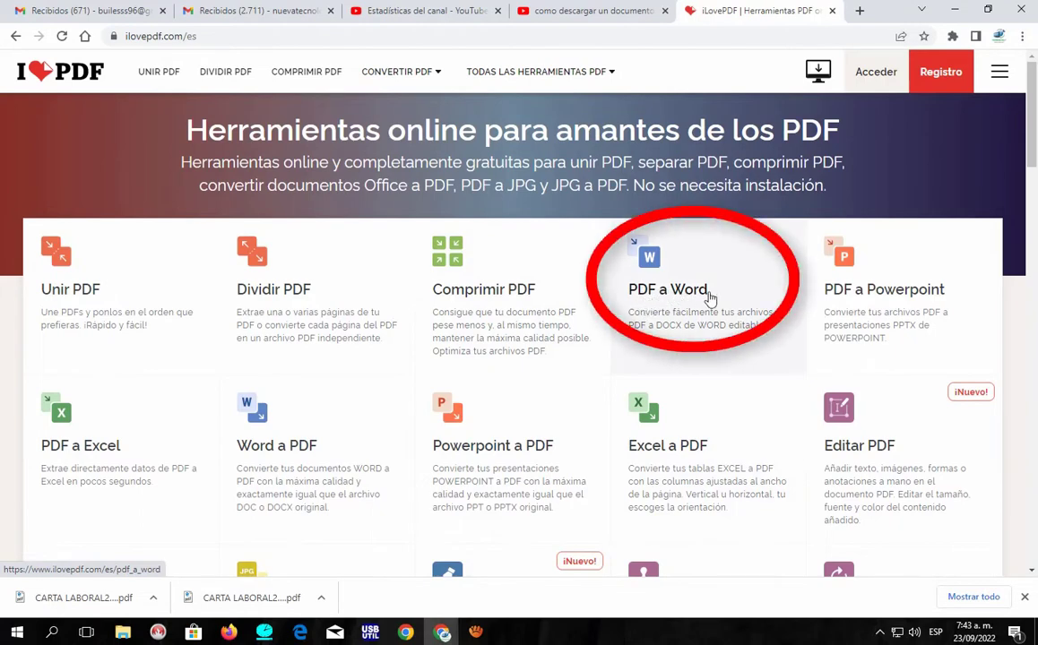
click(666, 290)
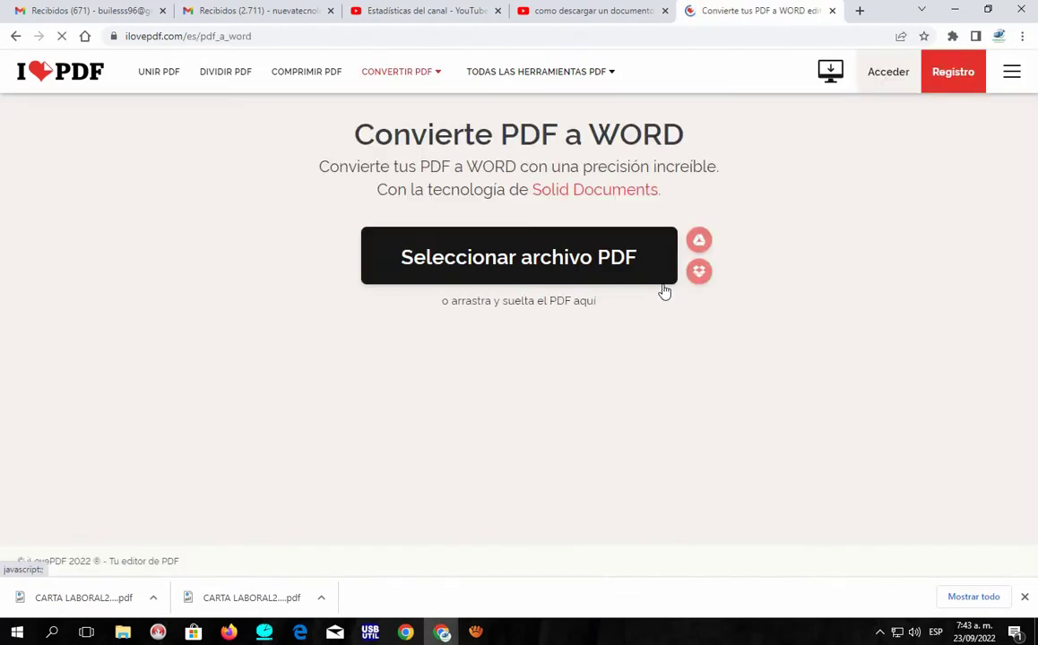
Upload CARTA LABORAL2 (2).pdf from Descargas to the PDF a Word tool.
click(525, 267)
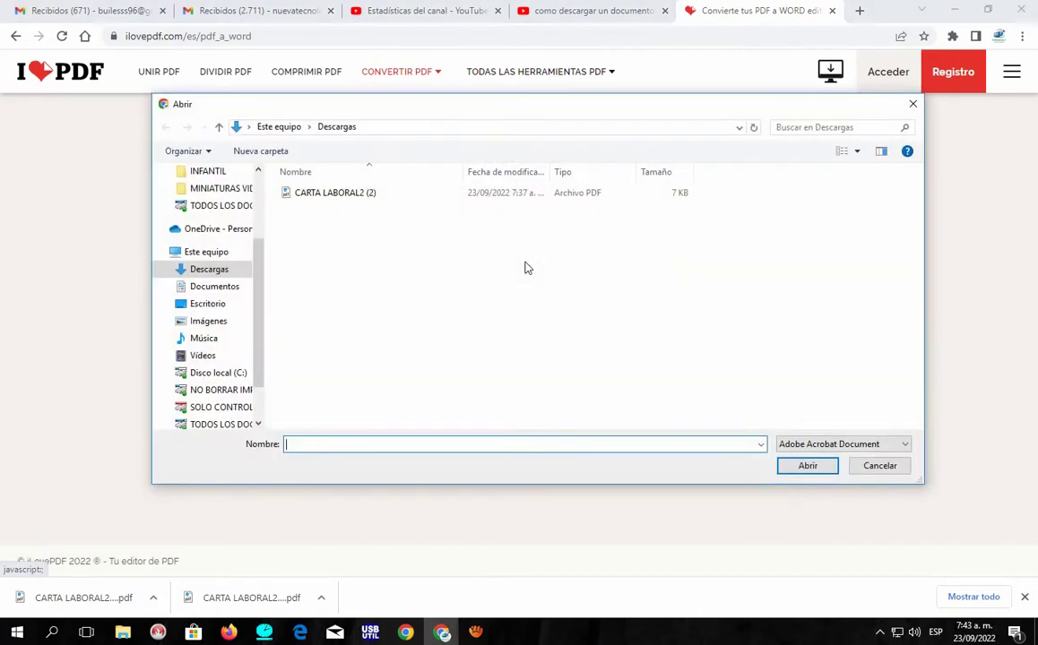
click(330, 201)
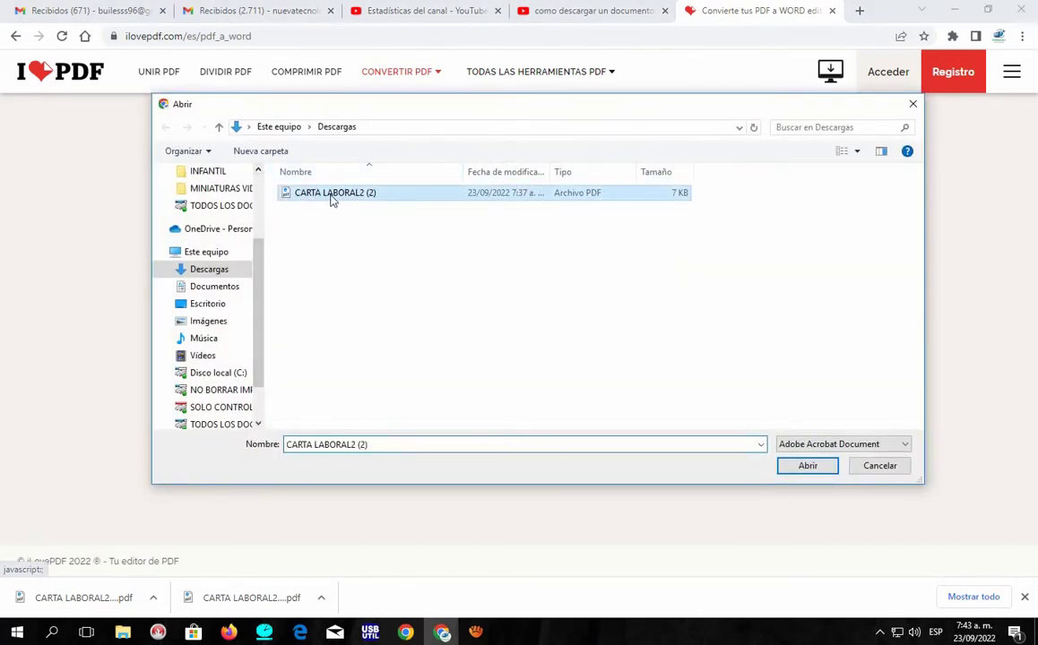
click(807, 467)
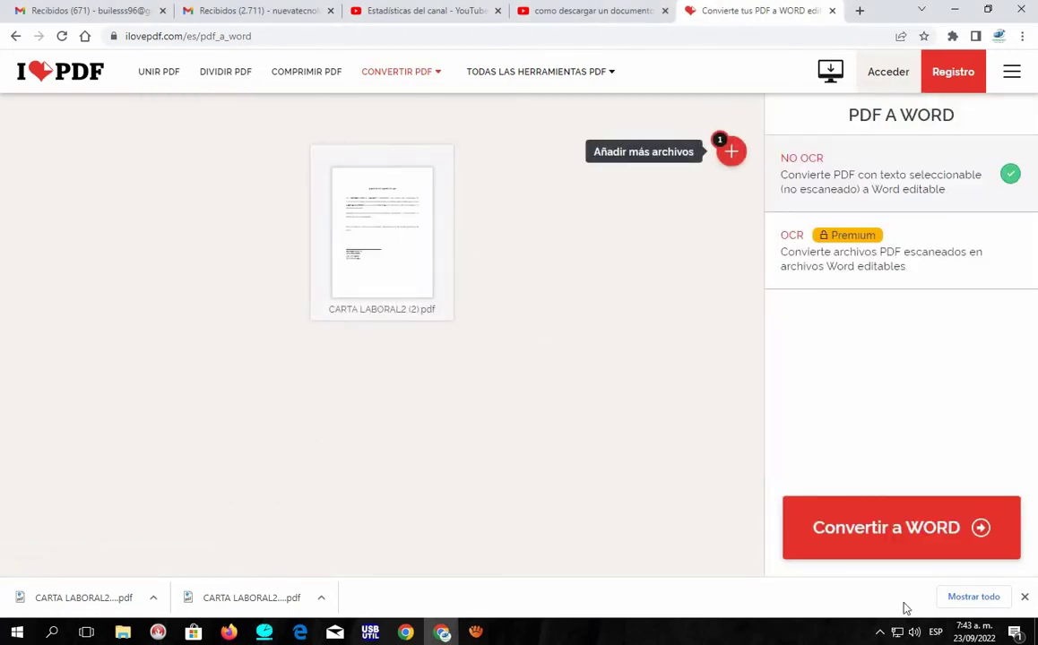
Convert to Word, download CARTA LABORAL2 (2).docx, and open it in Word.
click(932, 536)
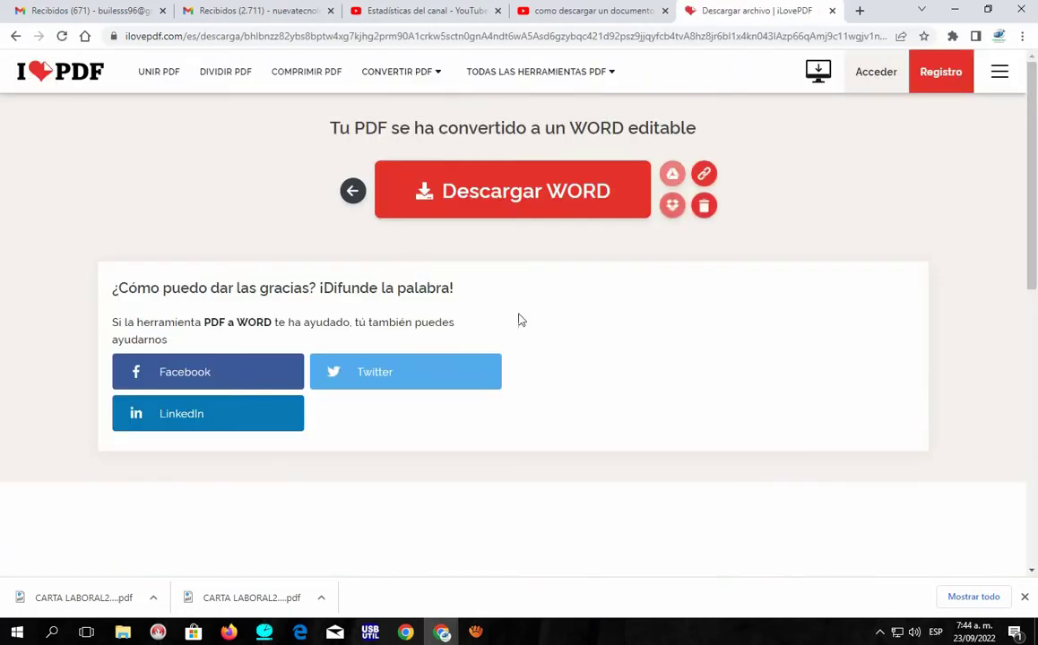
click(426, 195)
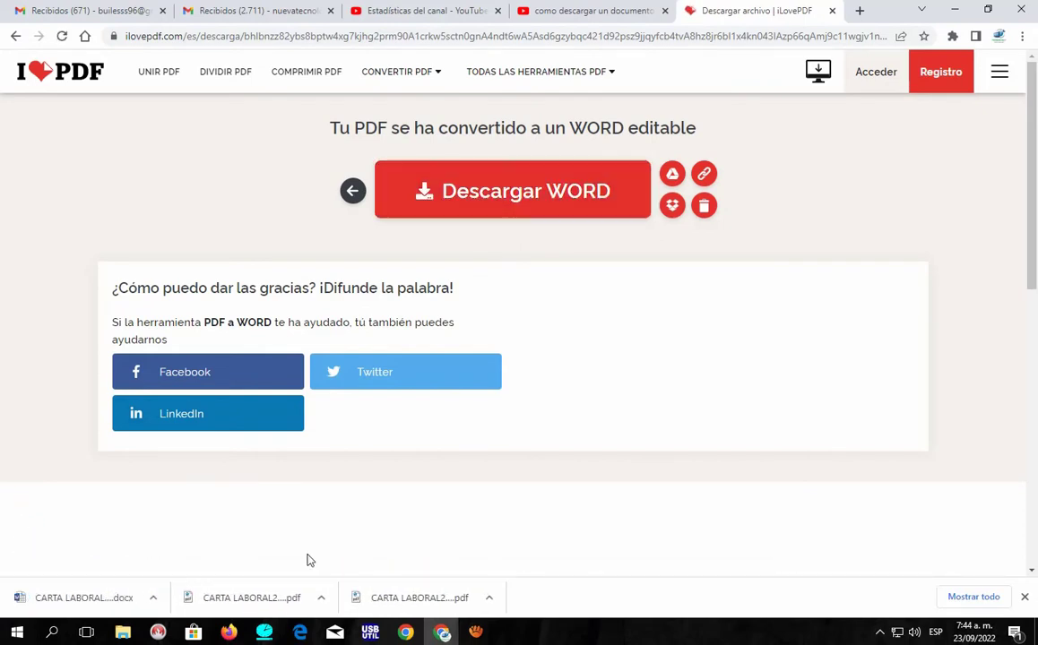
click(55, 606)
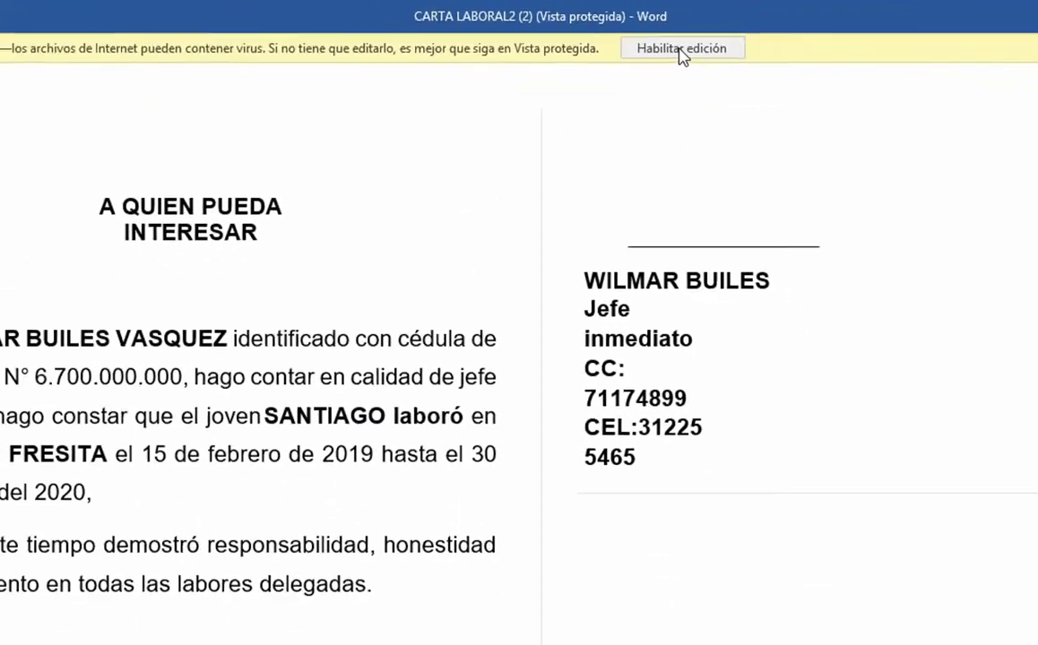
Enable editing and change the end year from 2020 to 2022.
click(616, 36)
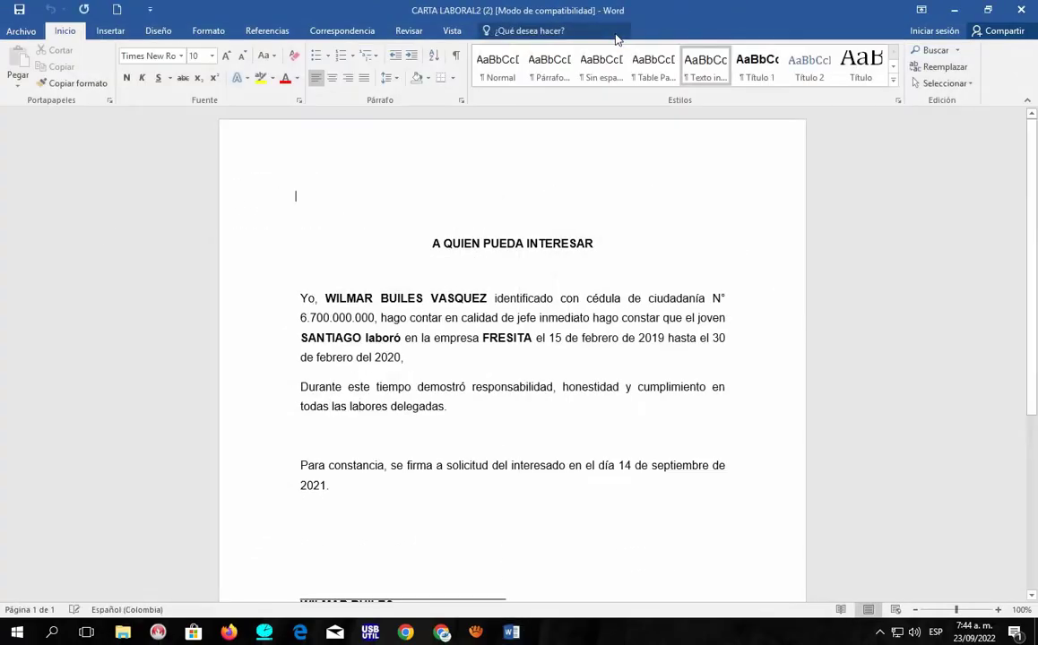
scroll(507, 439, down, 2)
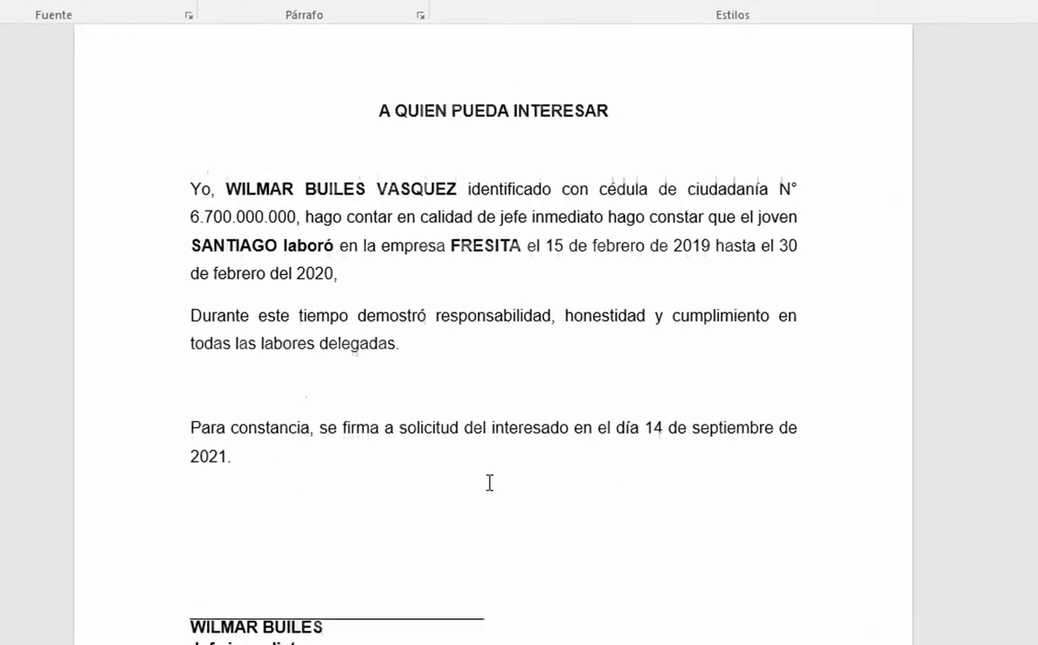
click(316, 399)
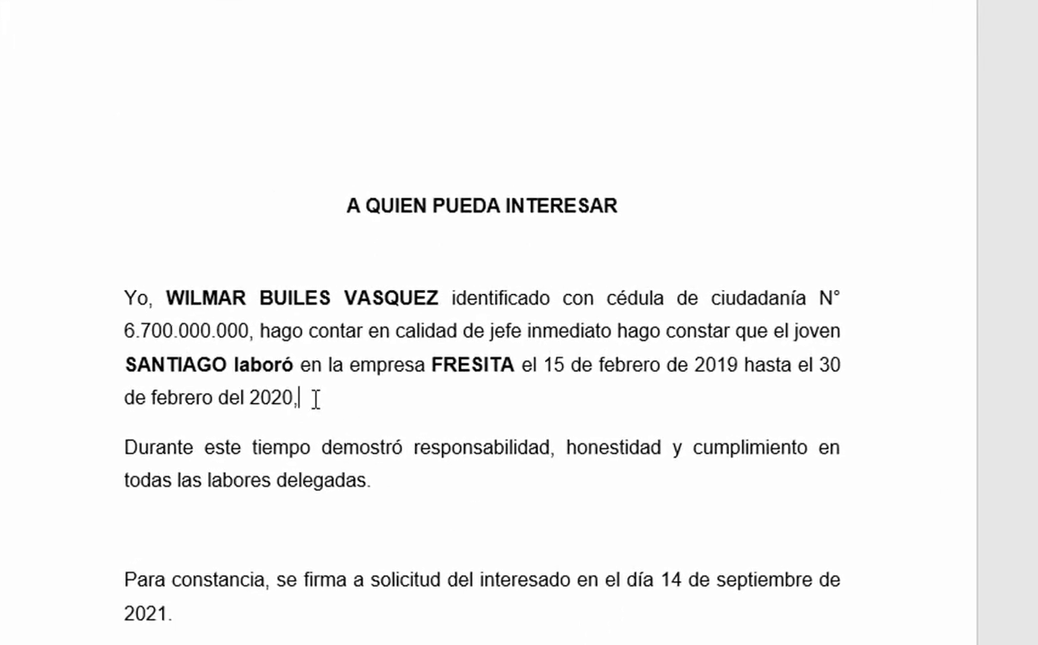
key(BackSpace)
key(BackSpace)
Delete the signer's last surname, save the letter, and minimize Word.
key(BackSpace)
text(22)
click(439, 298)
key(BackSpace)
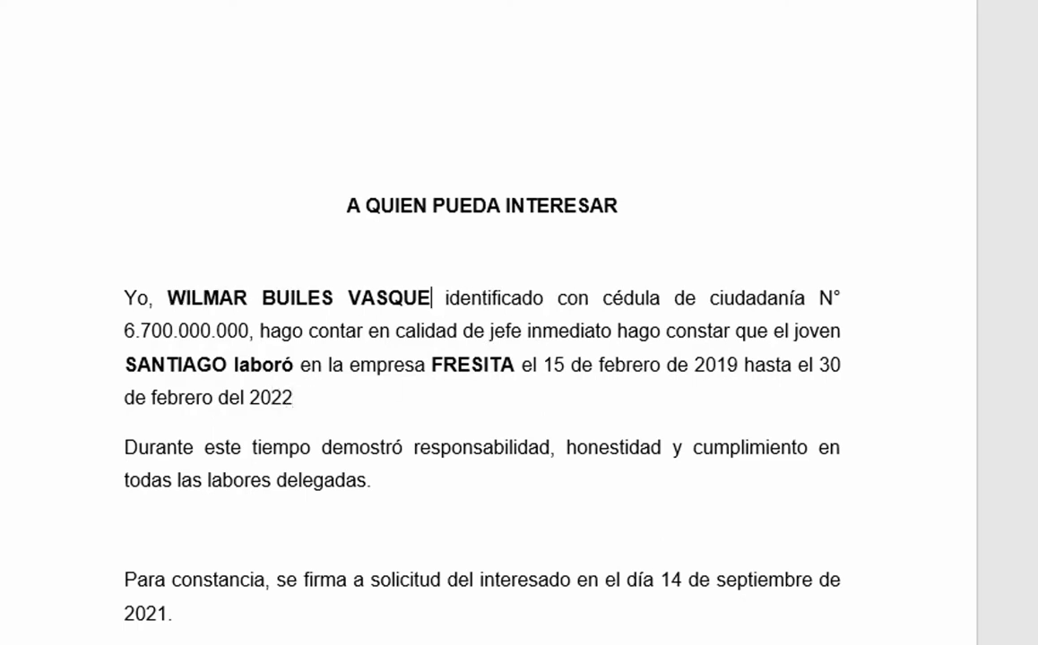
key(BackSpace)
key(BackSpace)
key(BackSpace)
key(BackSpace)
key(BackSpace)
key(BackSpace)
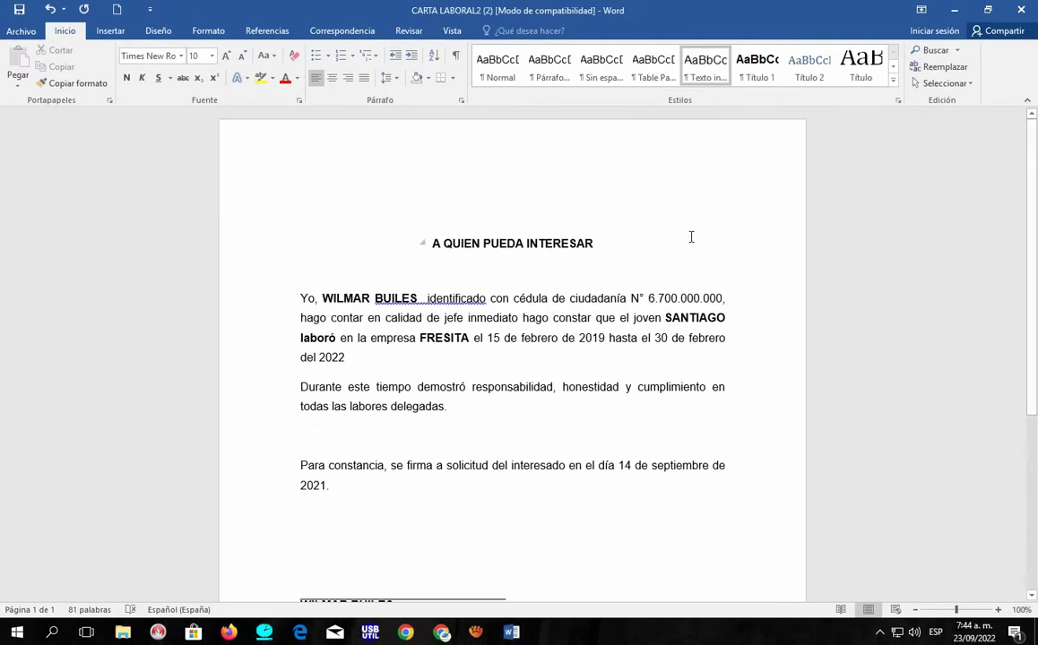
click(691, 236)
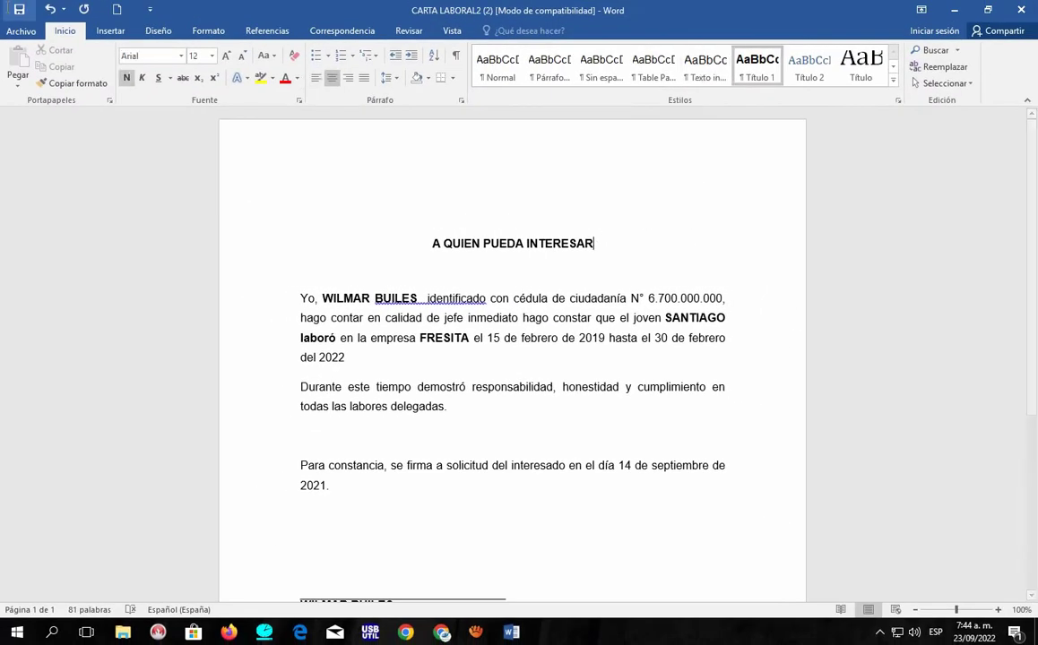
click(19, 11)
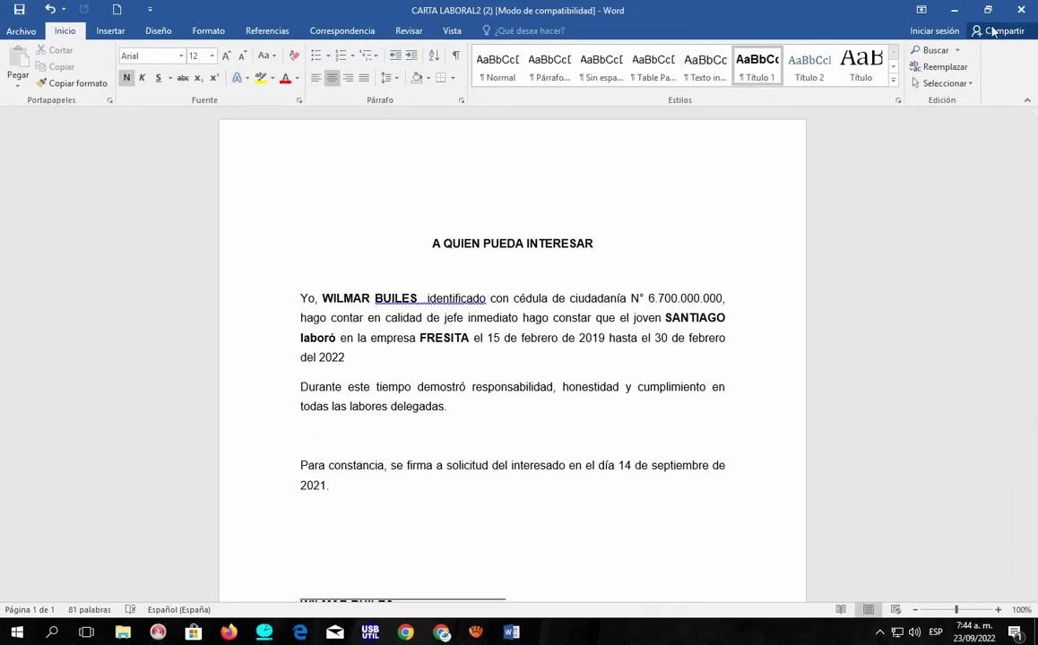
click(953, 10)
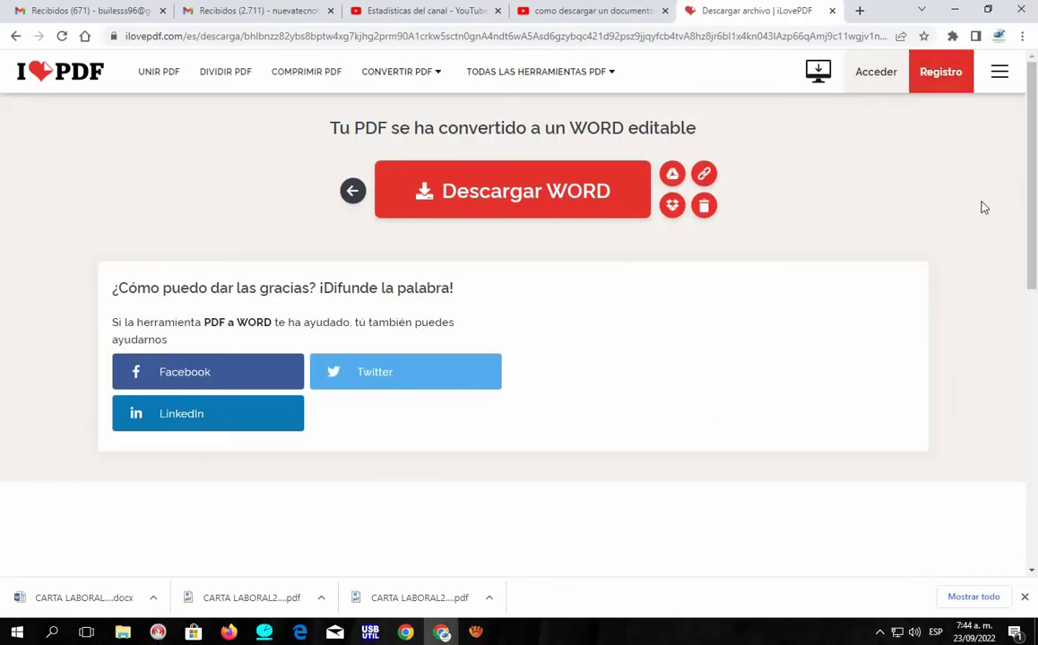